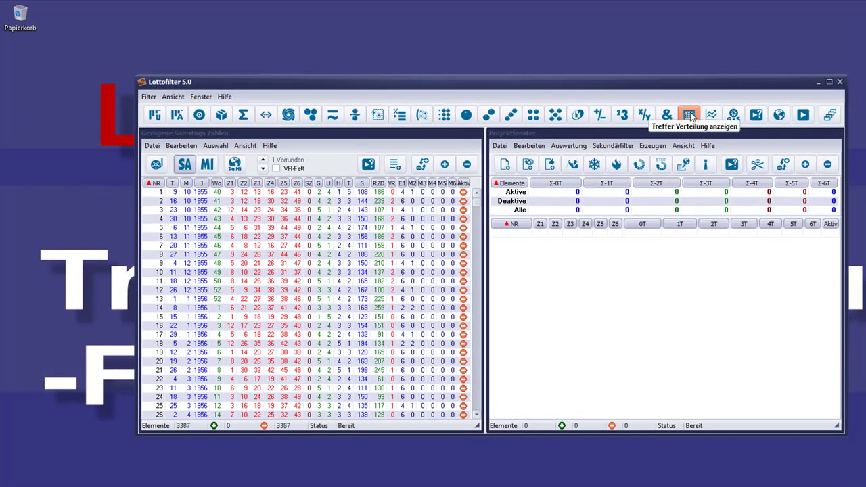
Step: Create a project evaluated with all Saturday draws and calculate its 6-er hit distribution in the Treffer Verteilung window
click(689, 115)
drag(362, 31, 365, 114)
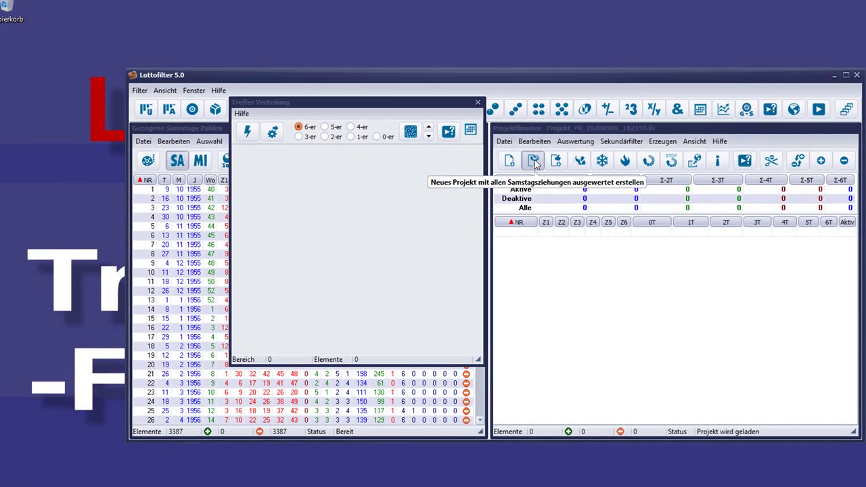
click(534, 162)
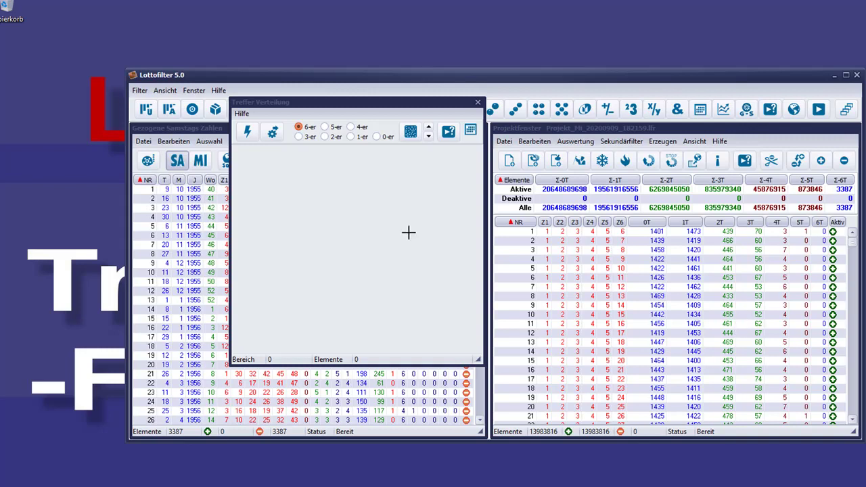
click(247, 134)
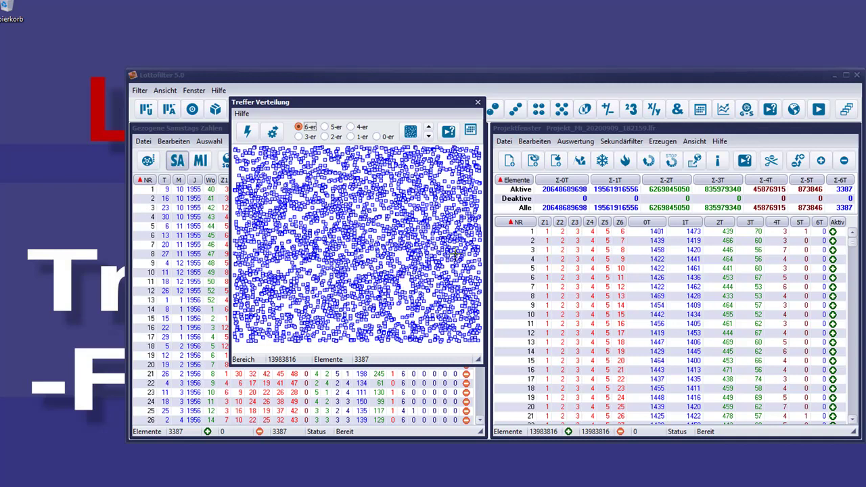
Step: Recalculate the hit distribution with the project sorted descending by 6T and again with it sorted descending by 5T
click(820, 221)
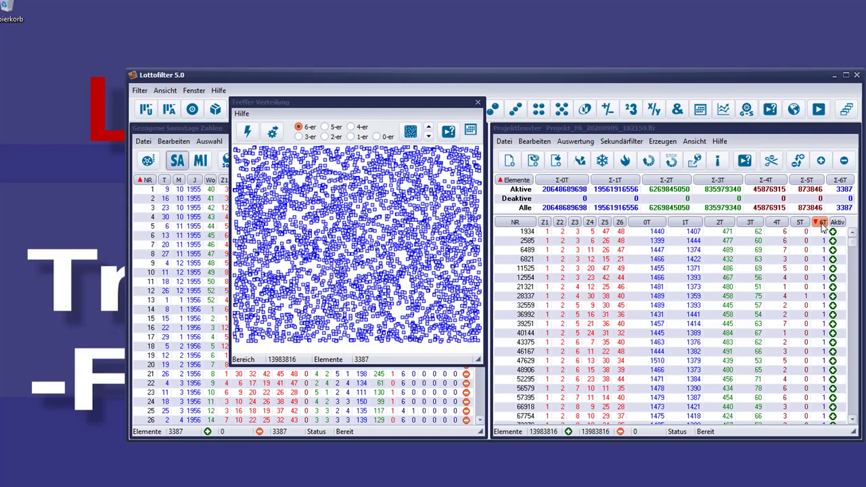
click(247, 132)
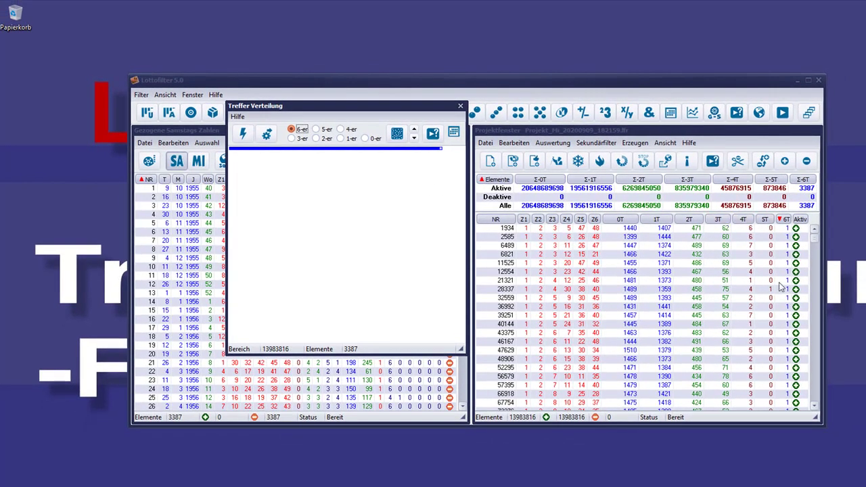
click(767, 220)
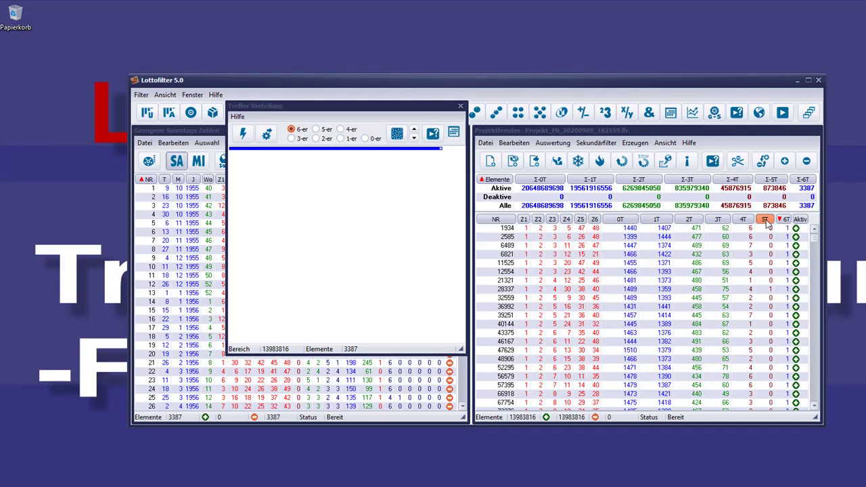
click(243, 135)
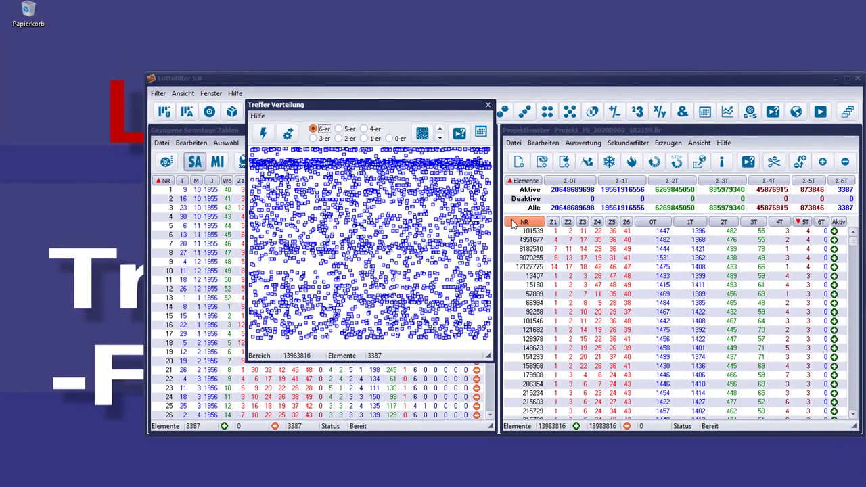
Step: Sort the project ascending by NR, recalculate the 6-er hit distribution and reduce the size of the plotted hit markers
click(508, 223)
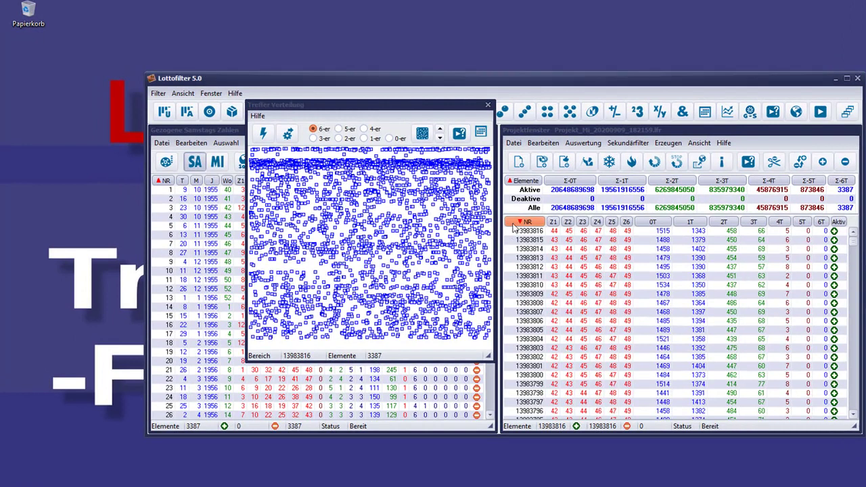
click(514, 223)
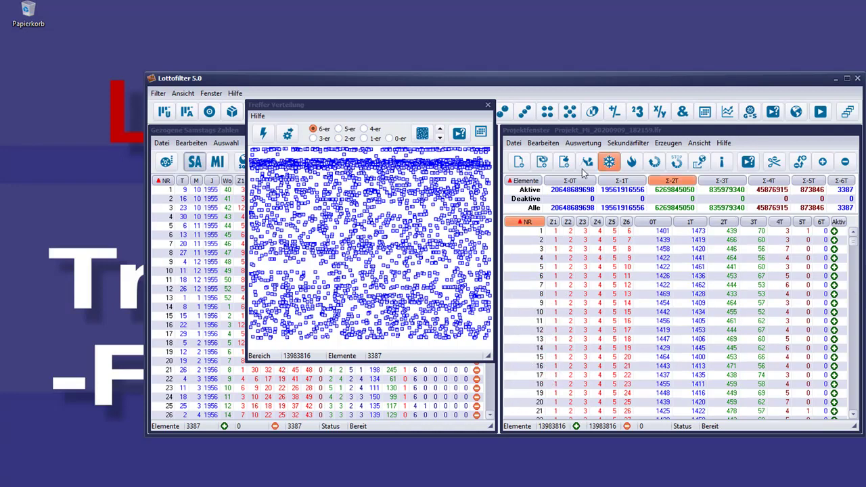
click(261, 137)
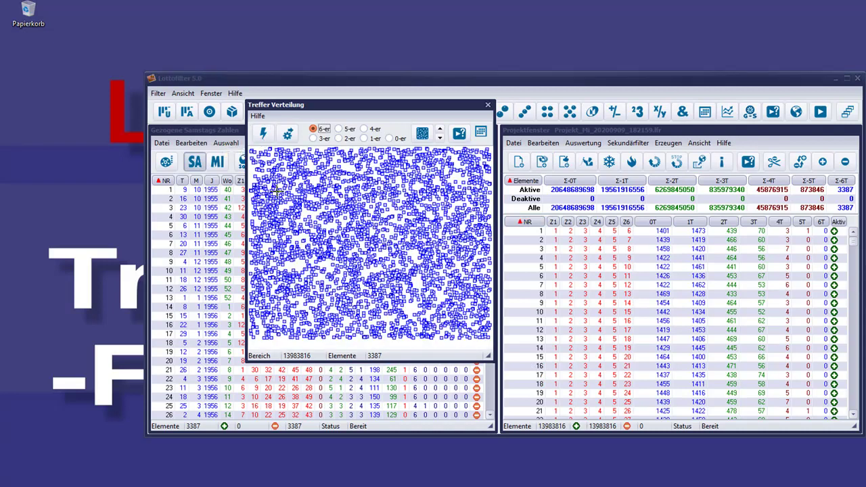
click(440, 138)
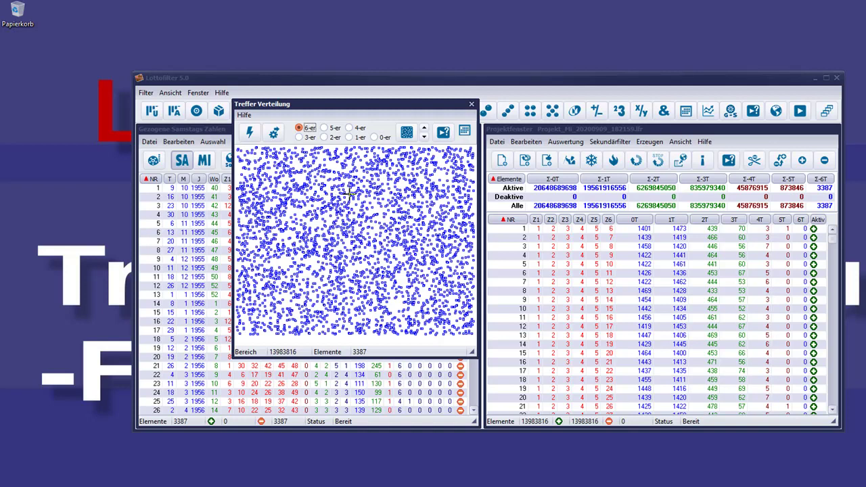
Step: Deactivate all project combinations from NR 3743700 onward and recalculate the 6-er hit distribution
drag(833, 242, 831, 284)
right_click(815, 286)
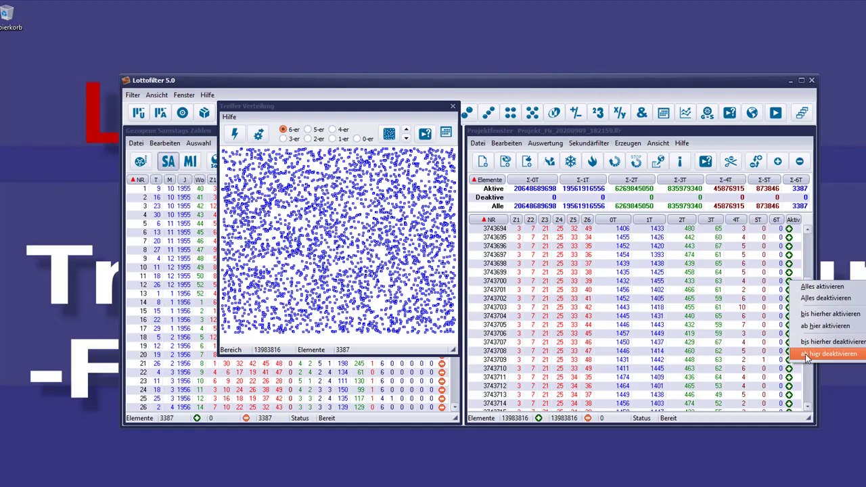
click(805, 354)
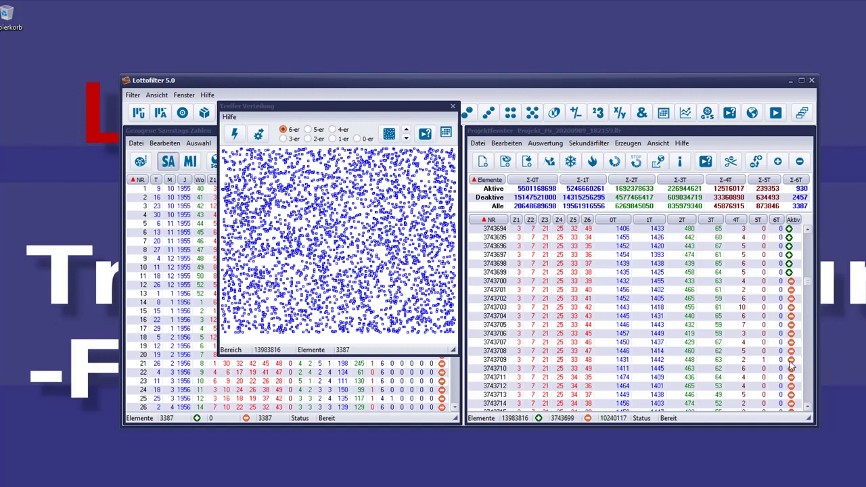
click(235, 135)
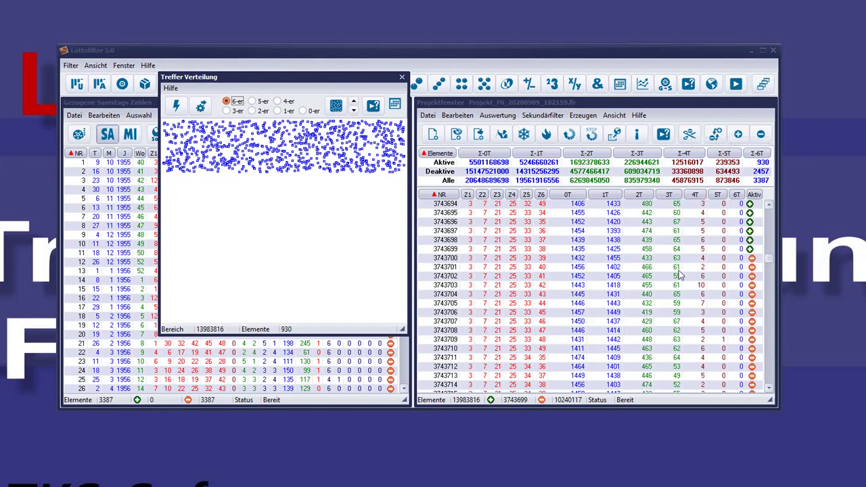
Step: Remove the deactivated combinations from the project, check both ends of the remaining list and recalculate the hit distribution
click(689, 134)
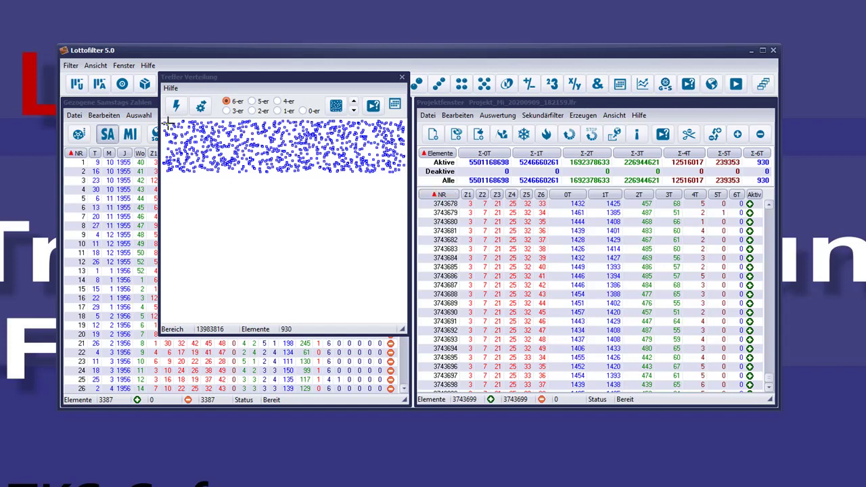
drag(768, 380, 765, 202)
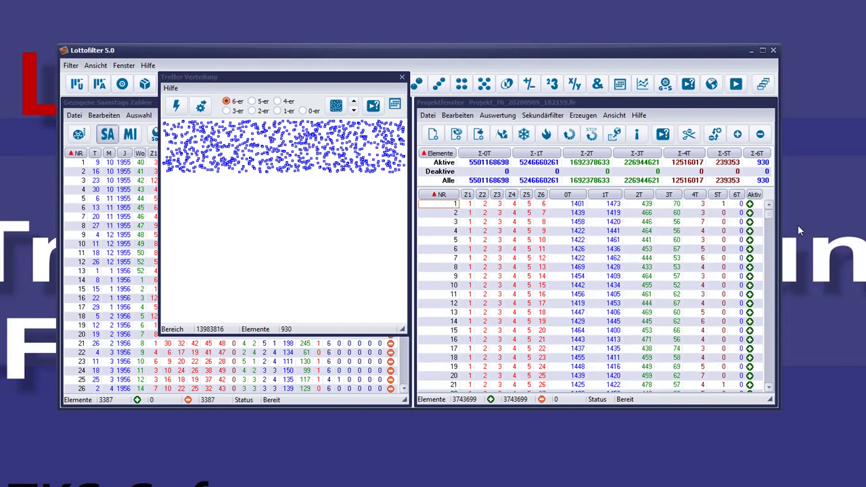
drag(770, 217, 767, 397)
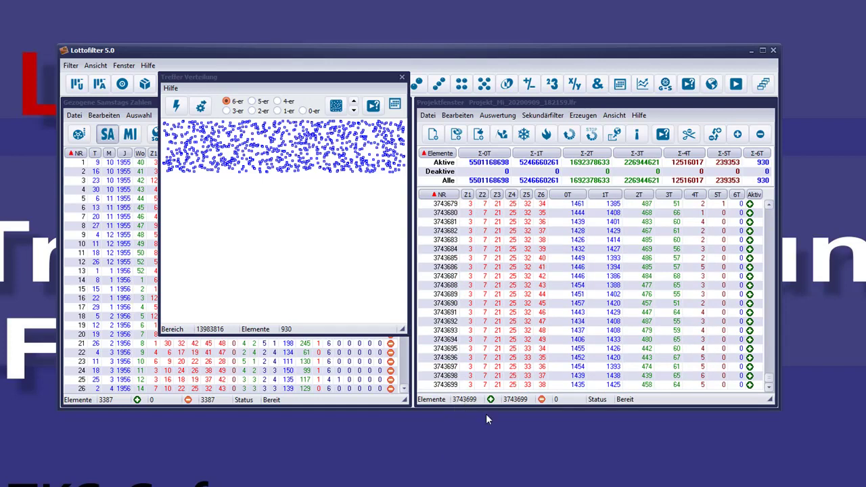
click(176, 106)
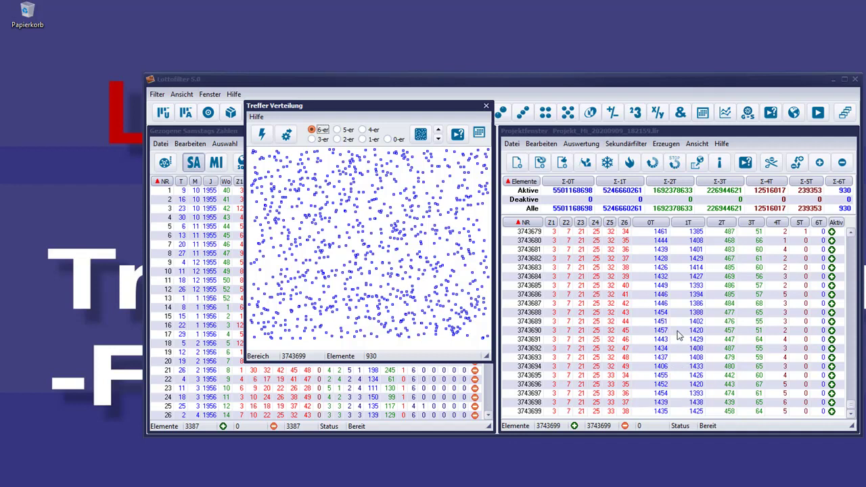
Step: Calculate the project's 5-er hit distribution and return the display to the 6-er hits
click(345, 131)
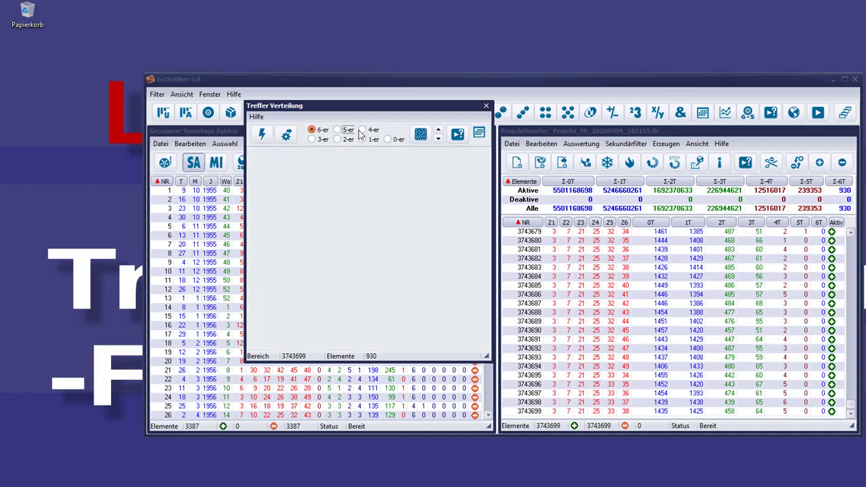
click(261, 136)
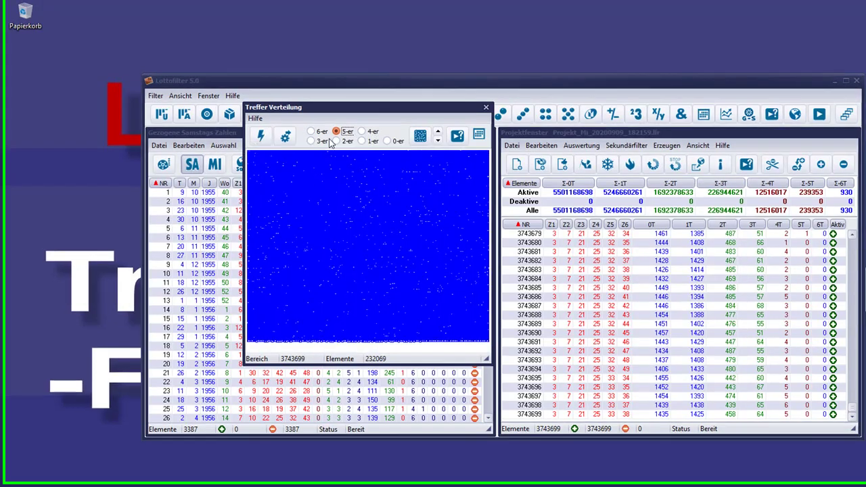
click(320, 130)
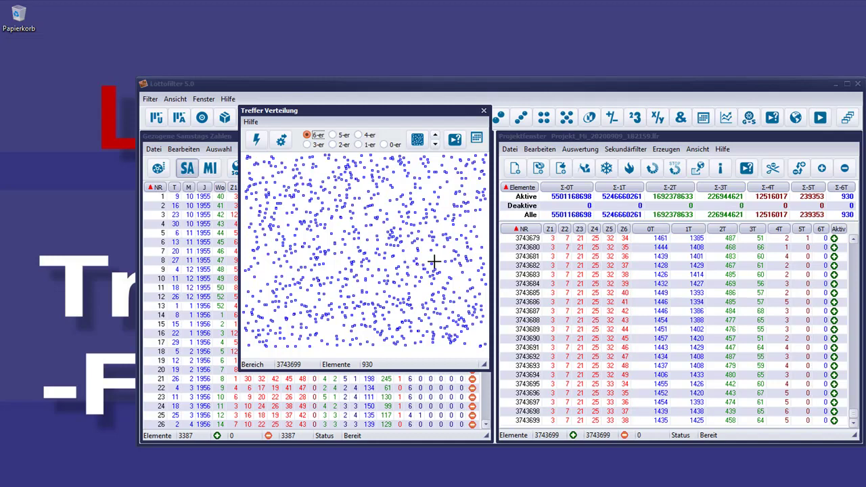
Step: Create a fresh full project with all Saturday draws evaluated and plot its 6-er hits again
click(538, 169)
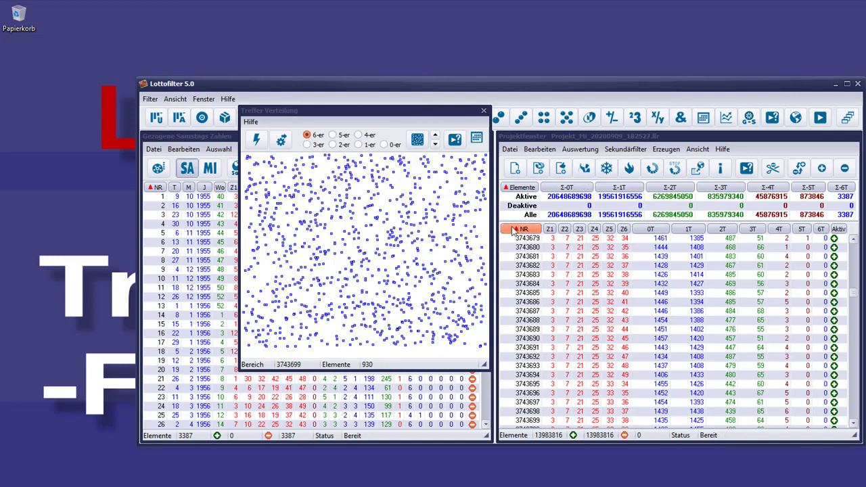
click(256, 139)
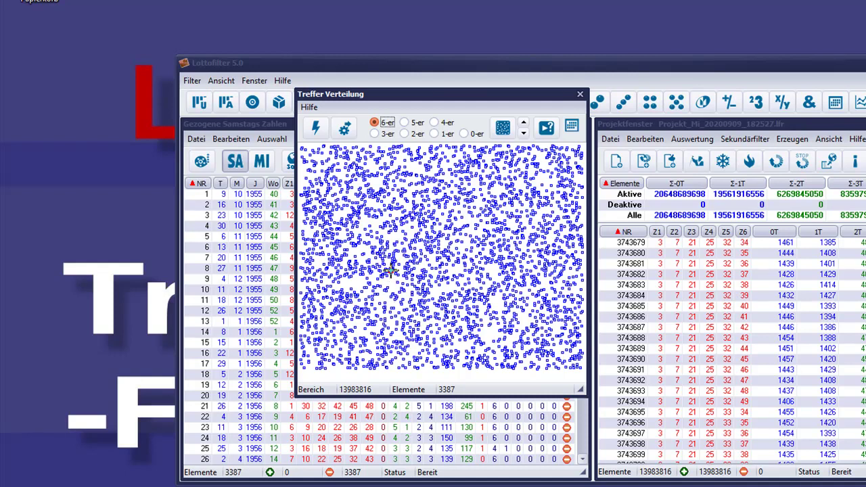
Step: Filter the project to a small area of hits left of the distribution plot's centre and recalculate the hit distribution
click(390, 271)
click(345, 130)
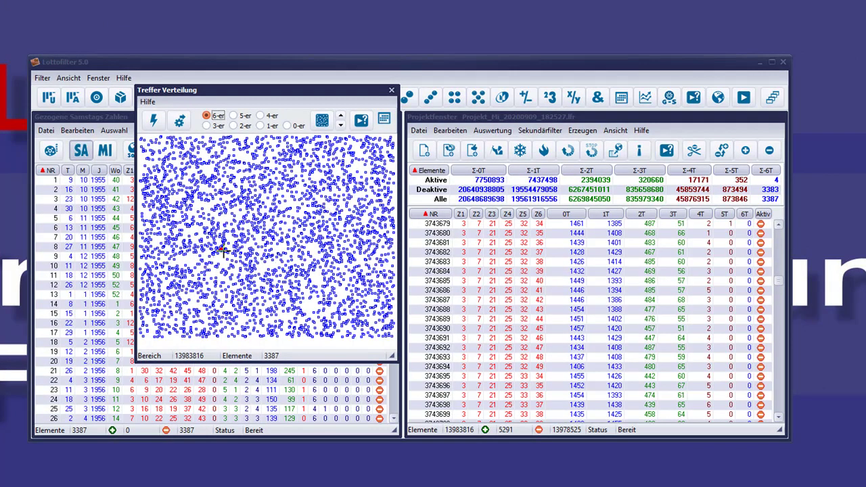
click(223, 250)
click(153, 124)
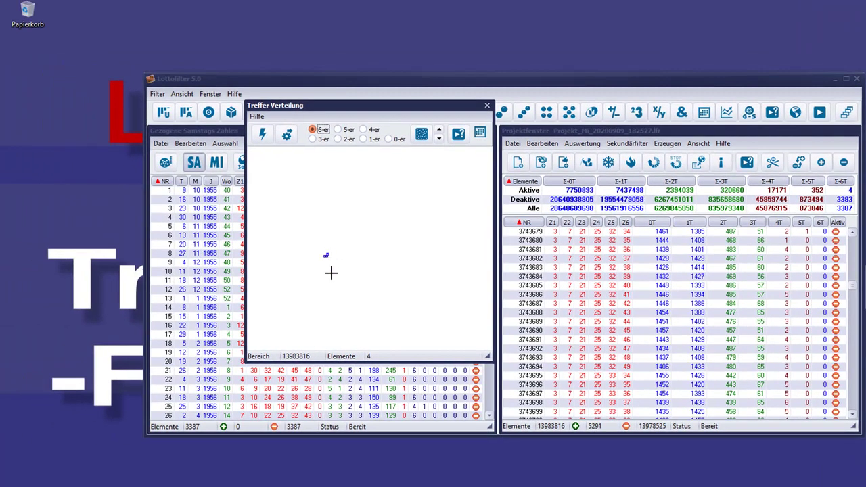
Step: Cut the combinations outside the filtered area from the project and recalculate its 6-er hit distribution
click(772, 163)
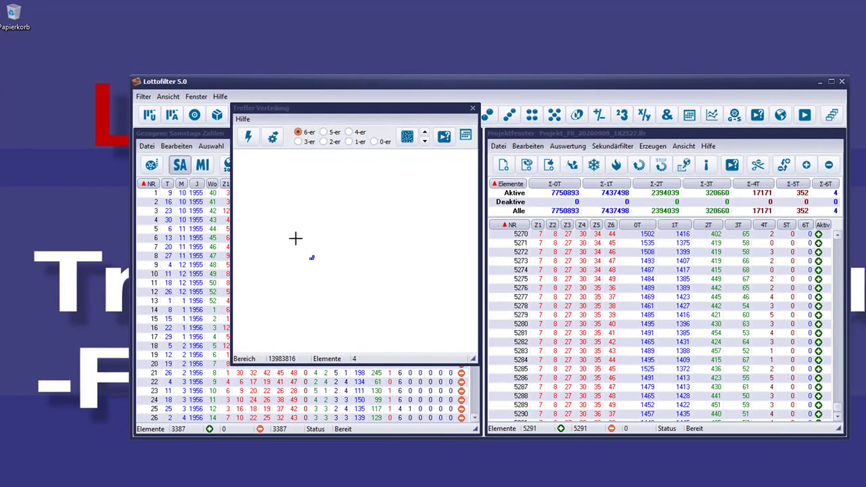
click(248, 138)
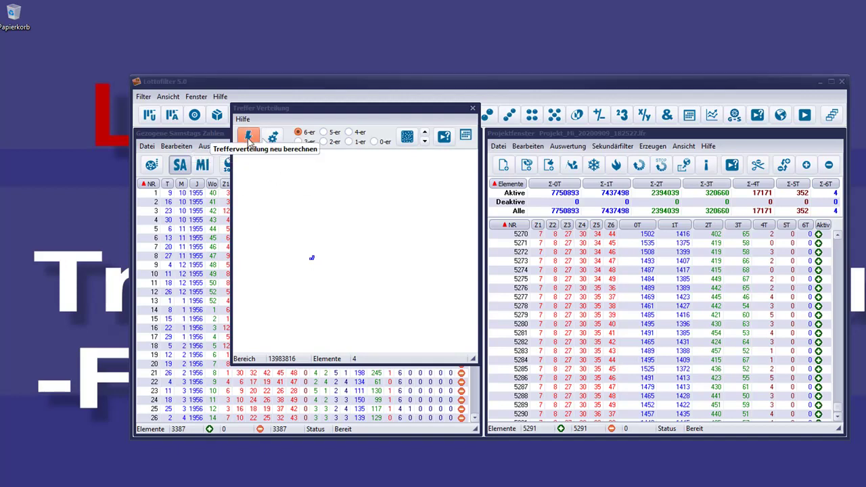